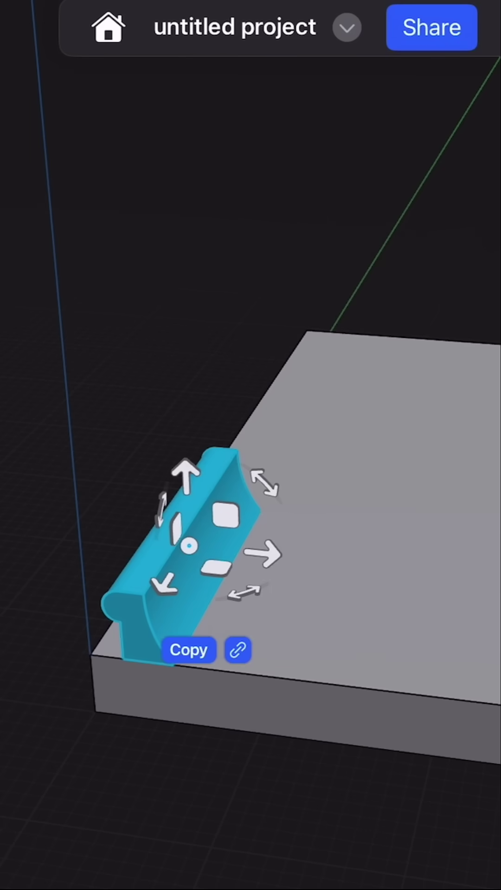
Drag the copied clip along the grey base plate, well away from the original clip.
left_click_drag(296, 557, 379, 599)
left_click_drag(490, 608, 452, 612)
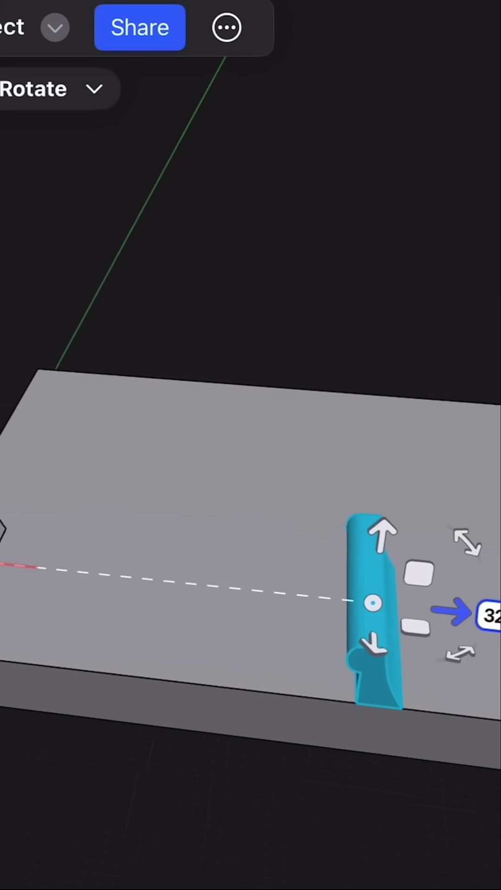
mouse_move(376, 599)
middle_mouse_down()
mouse_move(179, 636)
mouse_move(247, 595)
middle_mouse_up()
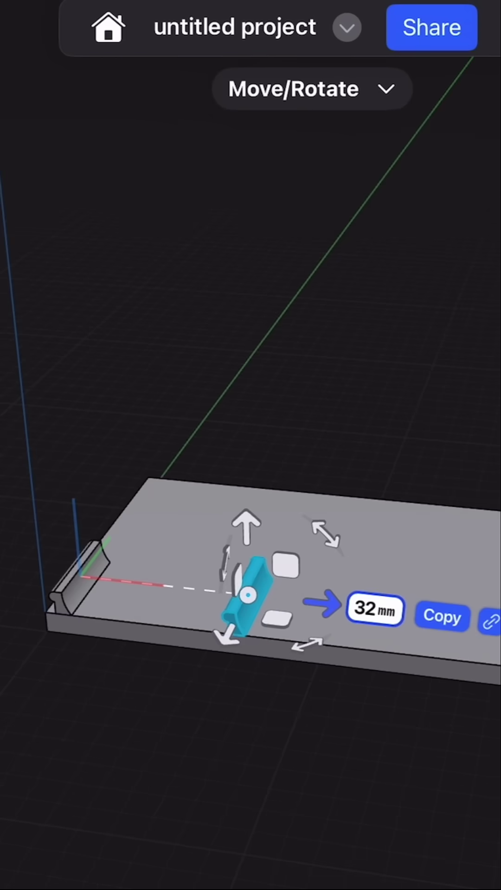
scroll(313, 571, "down", 2)
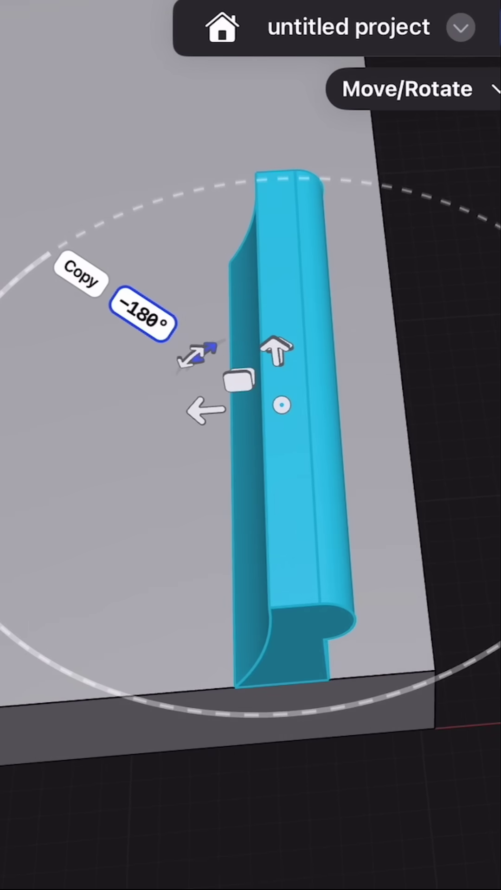
Shift the rotated clip copy about -19 mm along its length to the plate's opposite edge.
left_click_drag(205, 410, 198, 411)
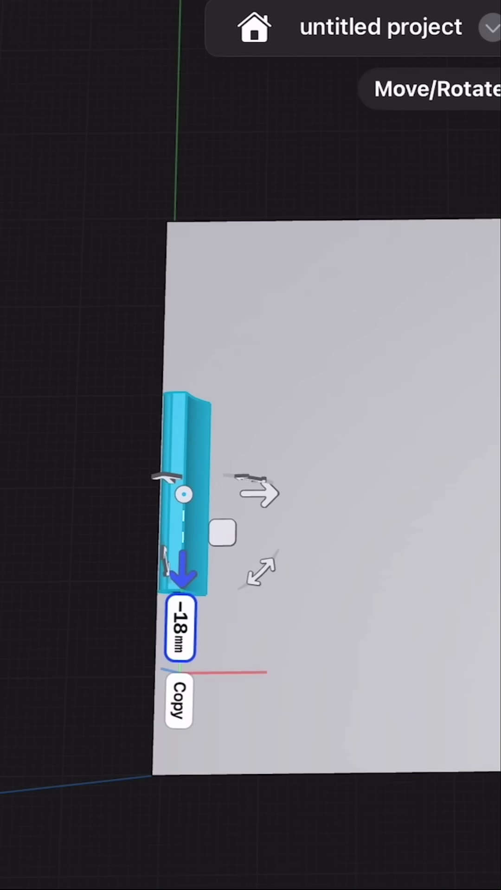
left_click_drag(183, 578, 182, 560)
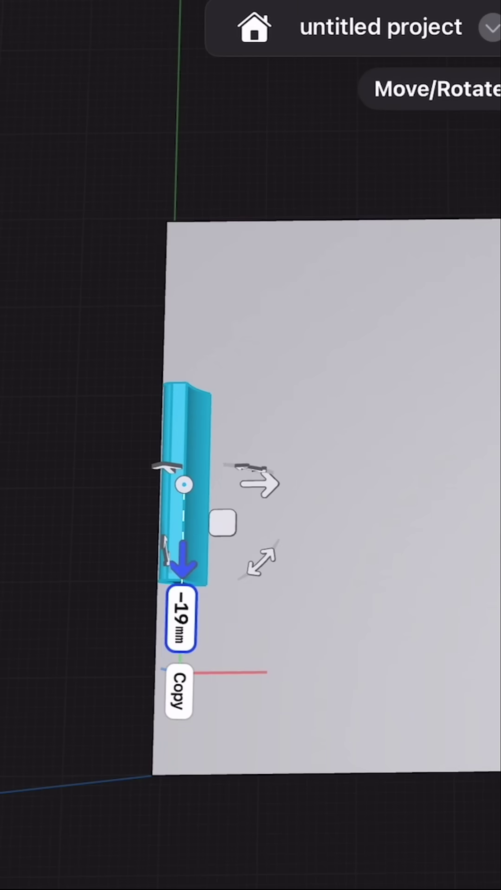